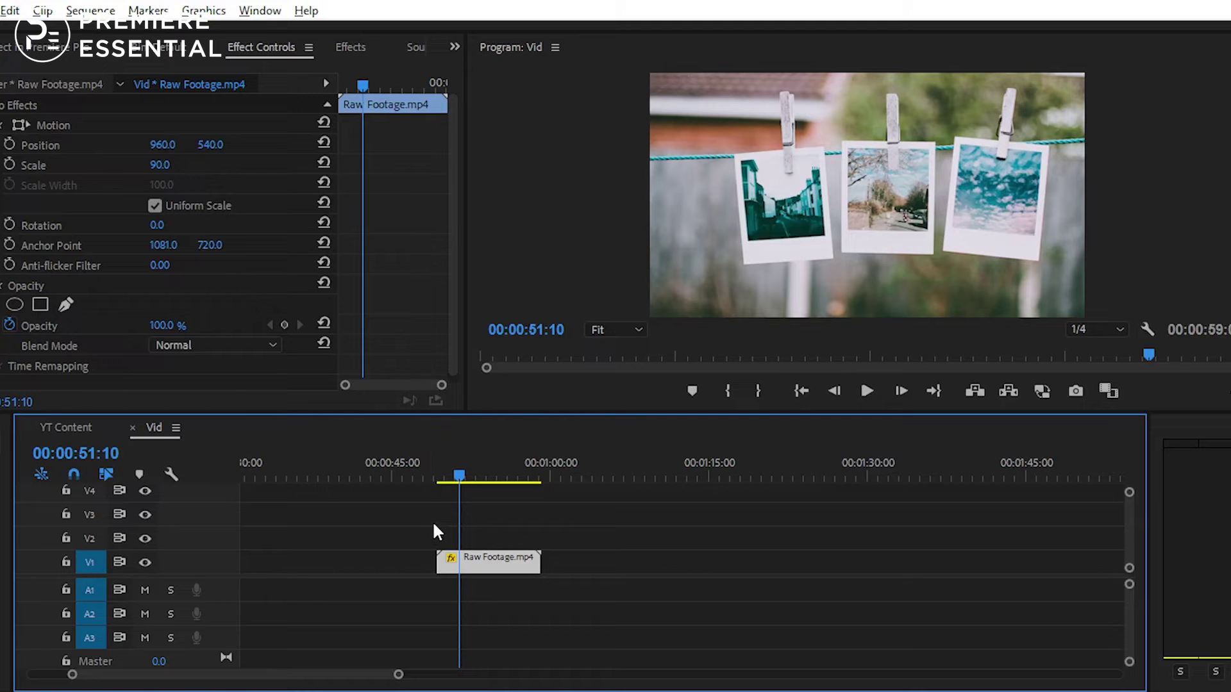
# Reselect the Raw Footage clip and bring up a widened Effects panel.
pyautogui.click(449, 529)
pyautogui.click(489, 567)
pyautogui.scroll(-2, 388, 554)
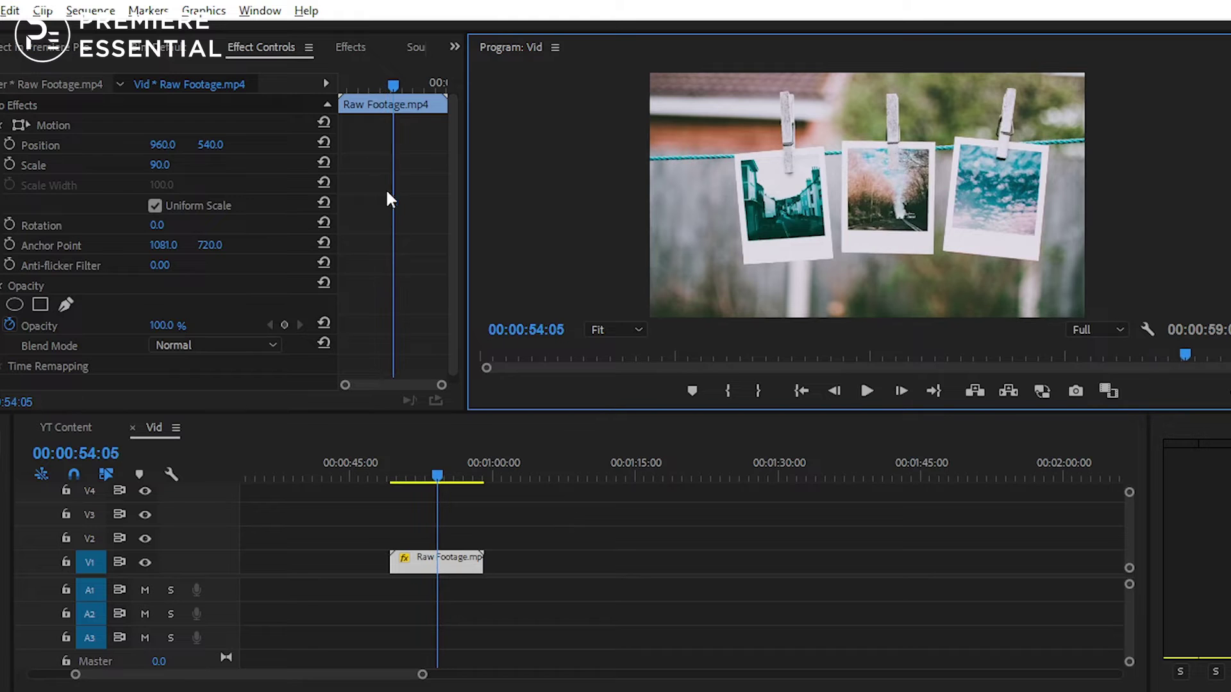
pyautogui.click(346, 47)
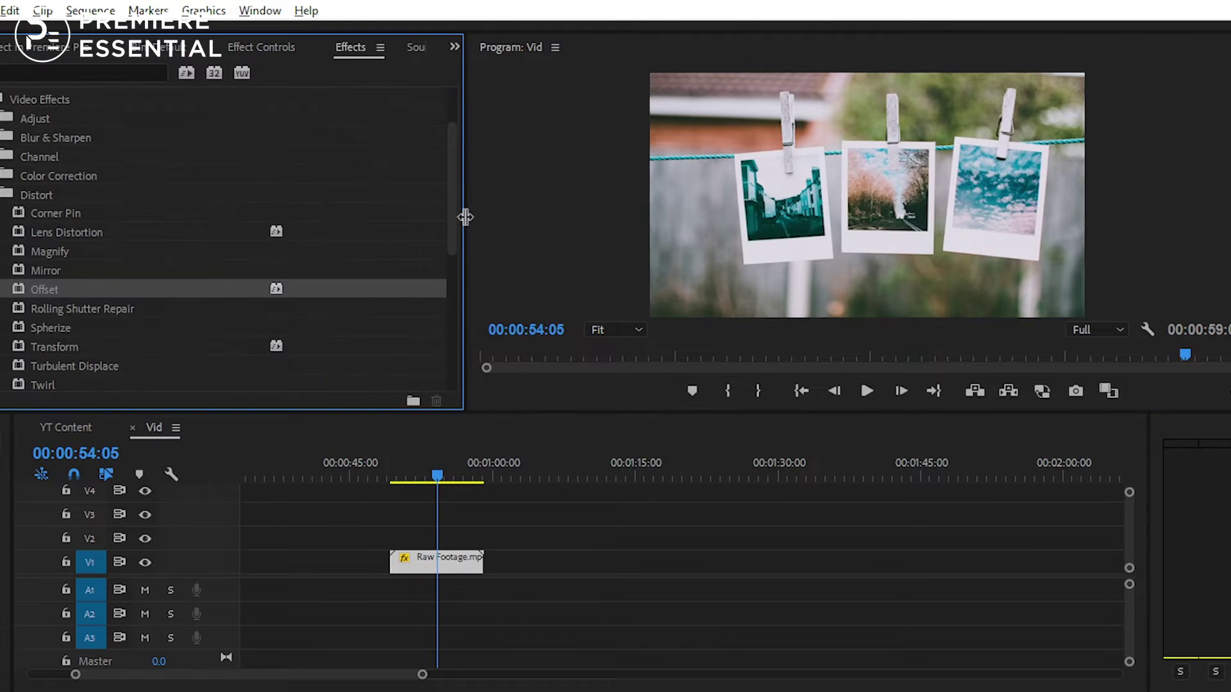
pyautogui.moveTo(464, 218); pyautogui.dragTo(499, 218)
pyautogui.click(281, 8)
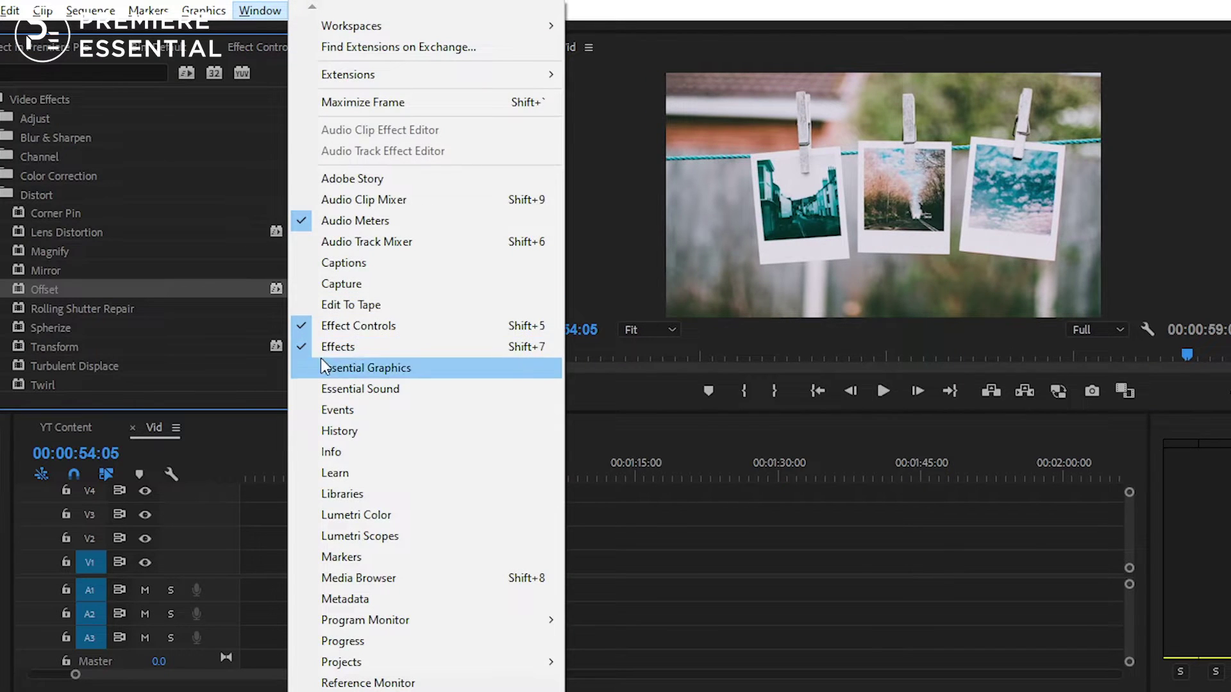
pyautogui.click(383, 345)
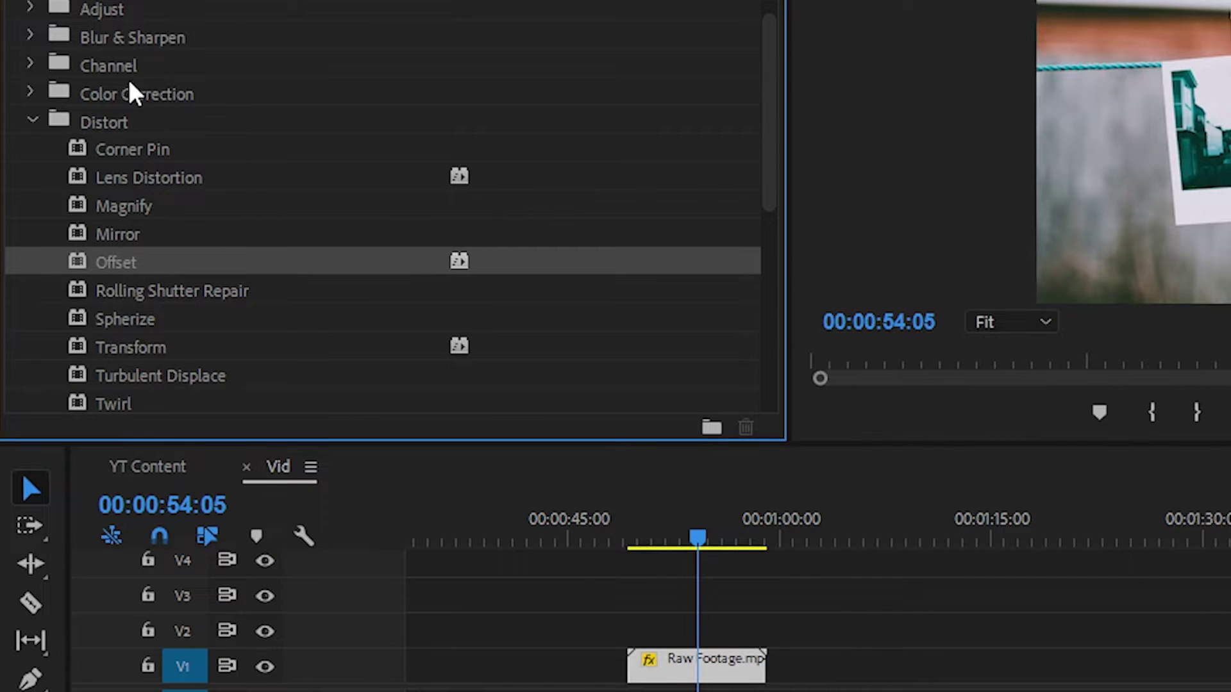
# Drag Distort > Offset onto the Raw Footage clip and zoom the timeline in.
pyautogui.click(106, 129)
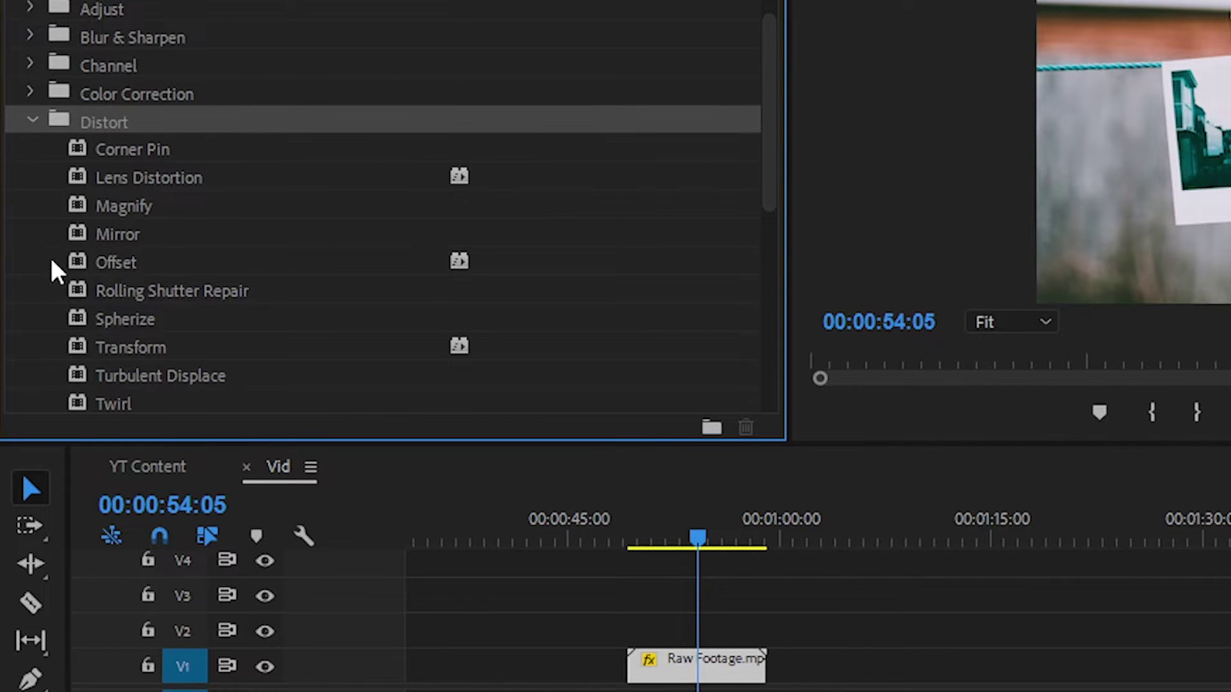
pyautogui.click(93, 268)
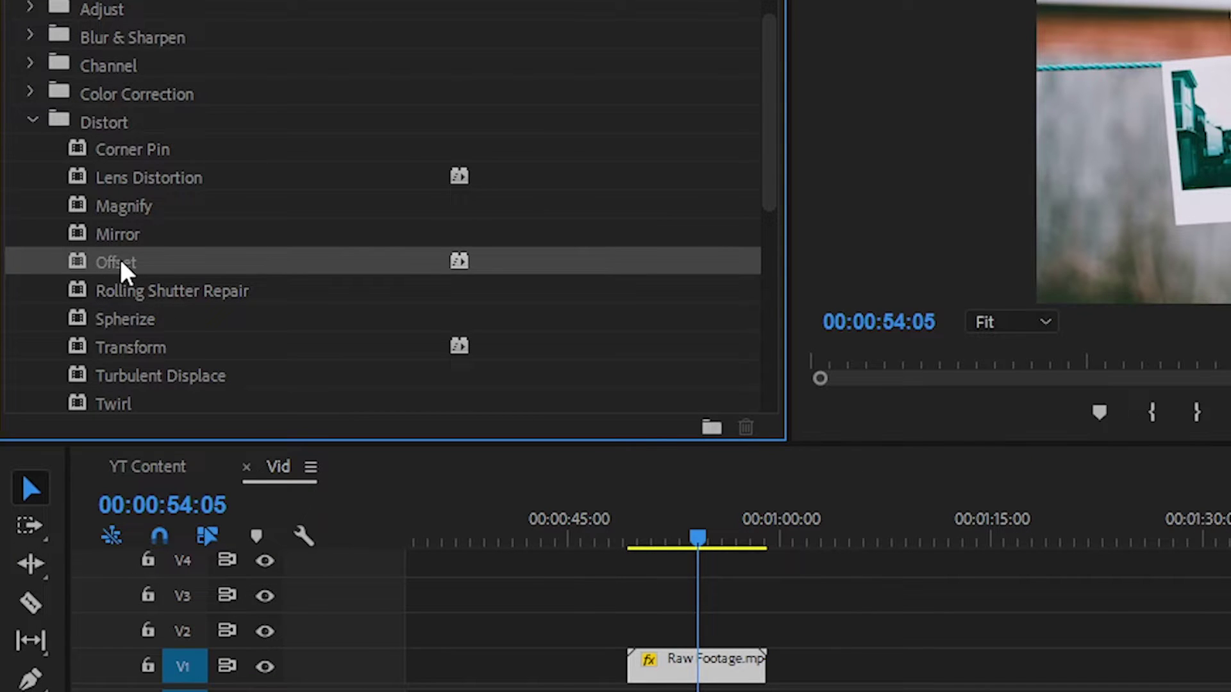
pyautogui.moveTo(93, 268); pyautogui.dragTo(698, 670)
pyautogui.moveTo(438, 564); pyautogui.dragTo(441, 567)
pyautogui.press('=')
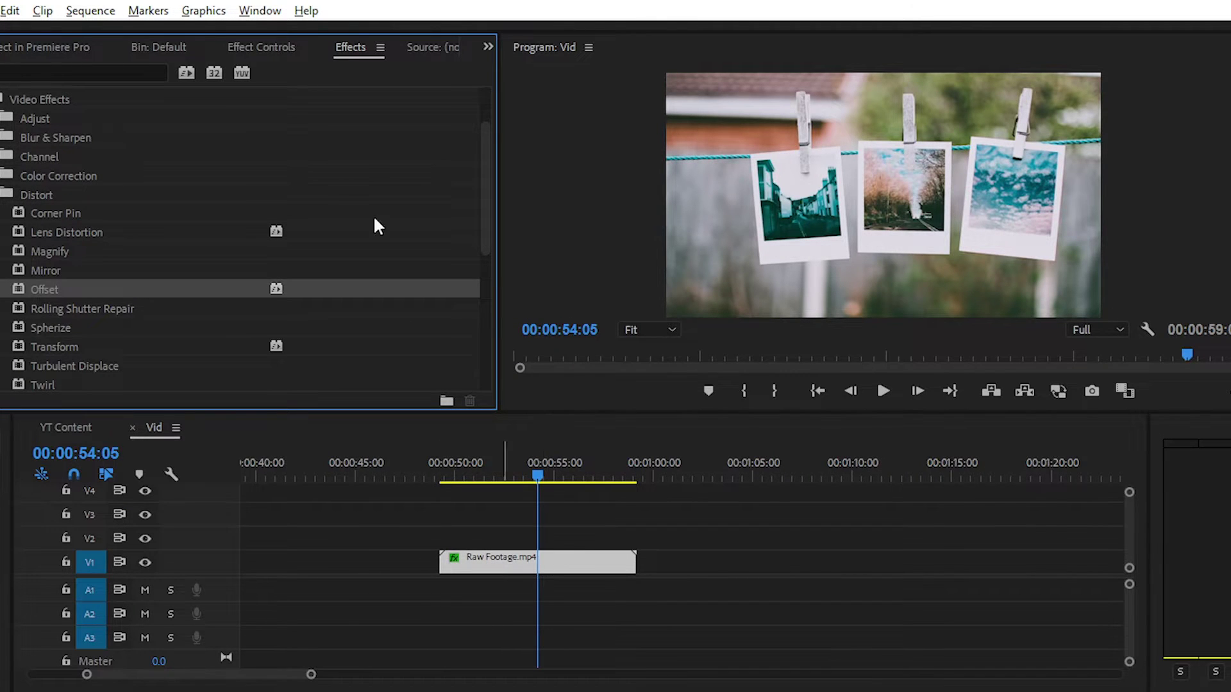
# In Effect Controls, scrub Offset's Shift Center To X rightward to 11570.
pyautogui.click(260, 51)
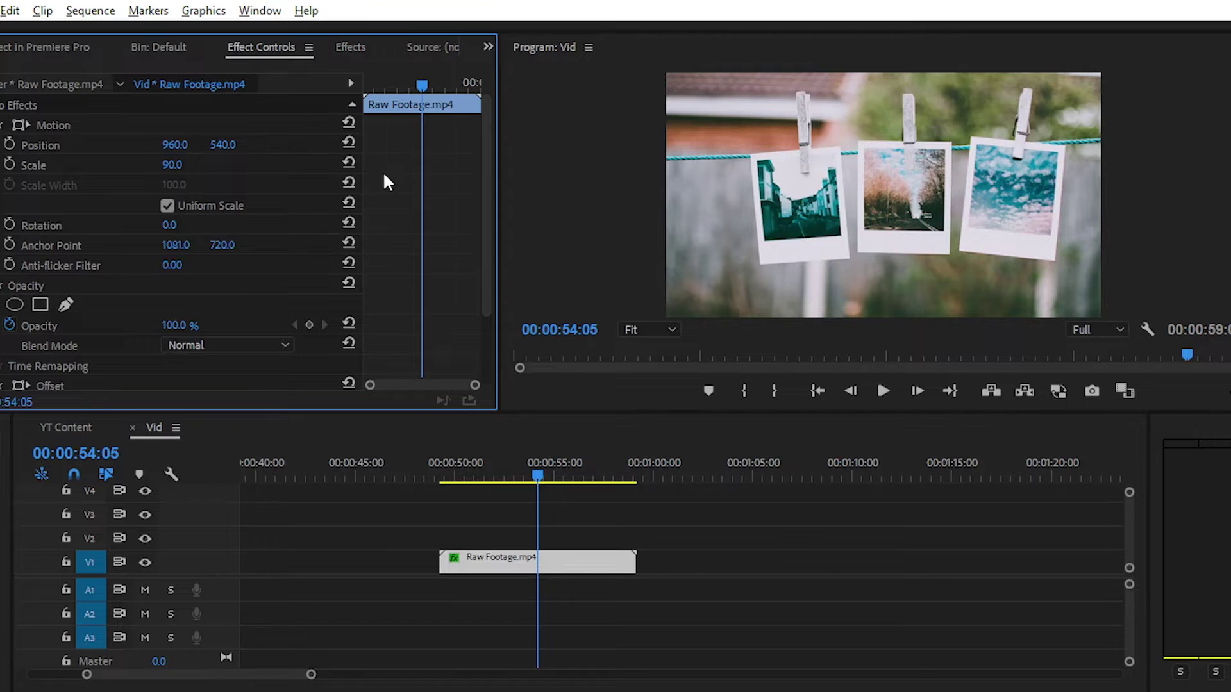
pyautogui.scroll(-3, 386, 181)
pyautogui.click(56, 299)
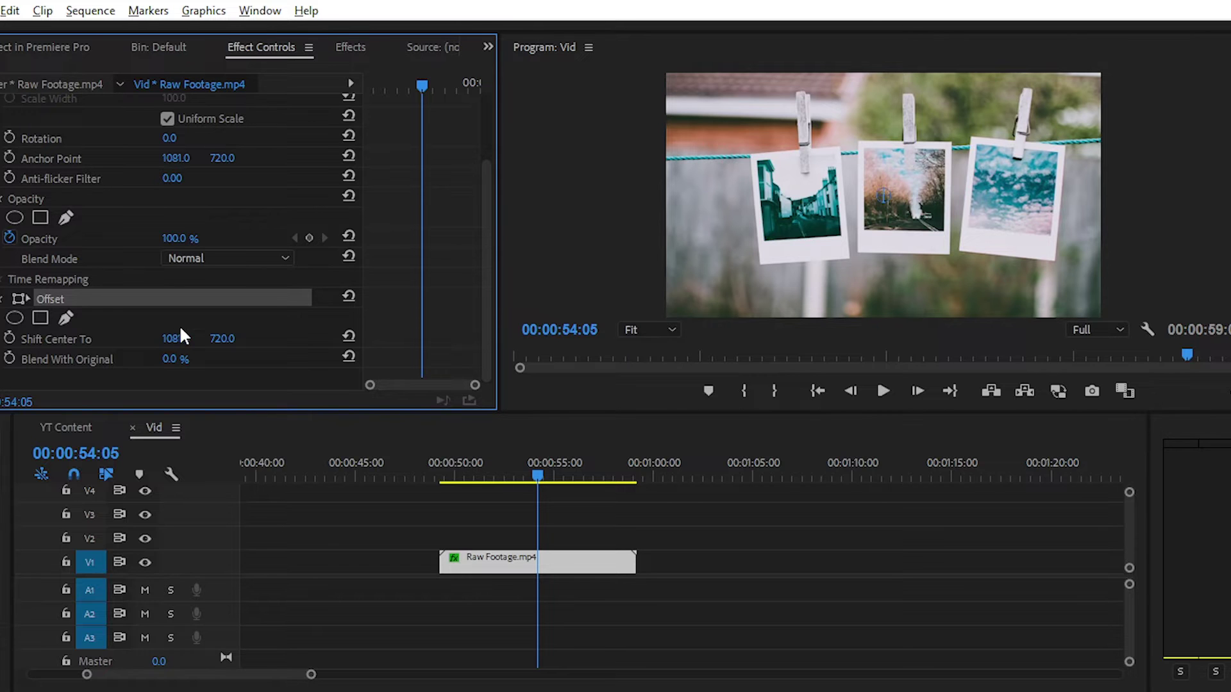
pyautogui.click(64, 341)
pyautogui.click(113, 356)
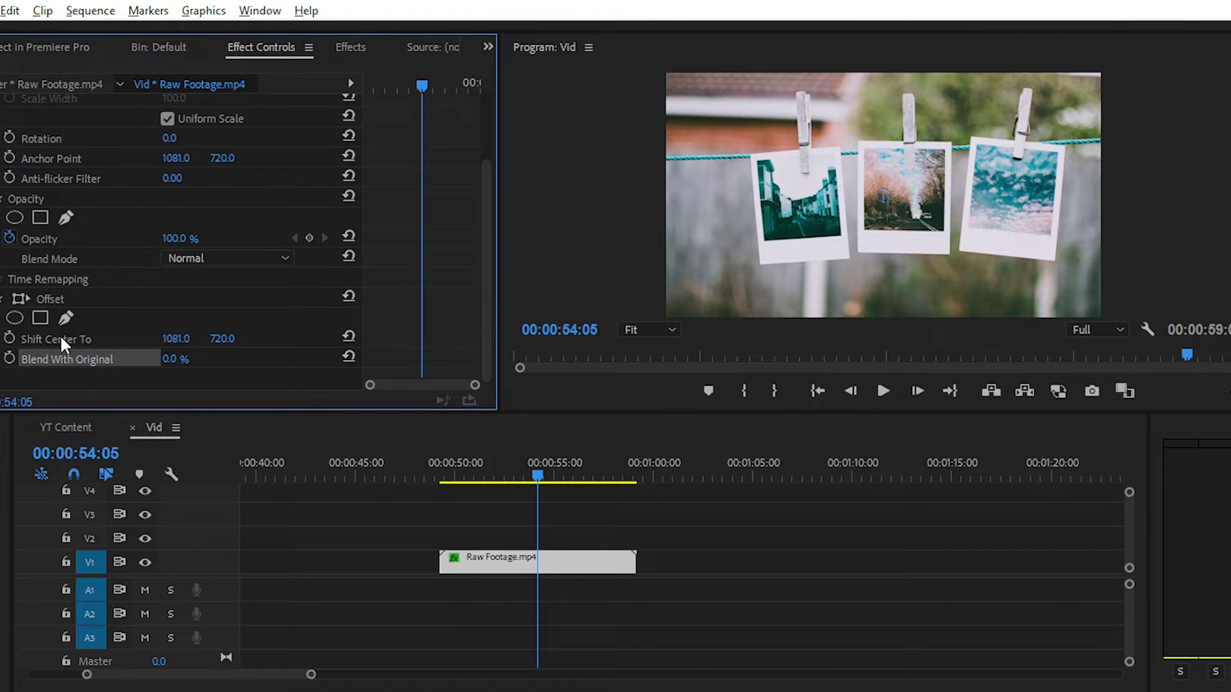
pyautogui.moveTo(181, 344); pyautogui.dragTo(693, 345)
pyautogui.moveTo(173, 344); pyautogui.dragTo(545, 339)
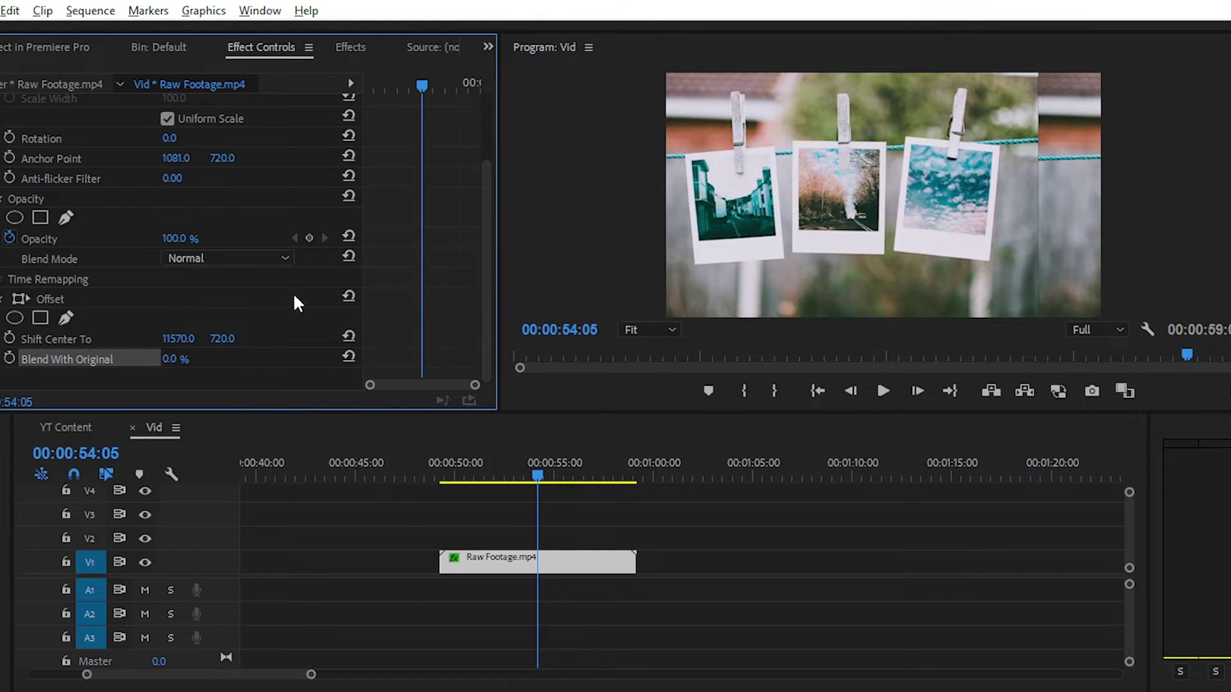
# Reset Offset, then keyframe Shift Center To X from 1081 at 49:08 to 17262 at 54:21.
pyautogui.click(344, 295)
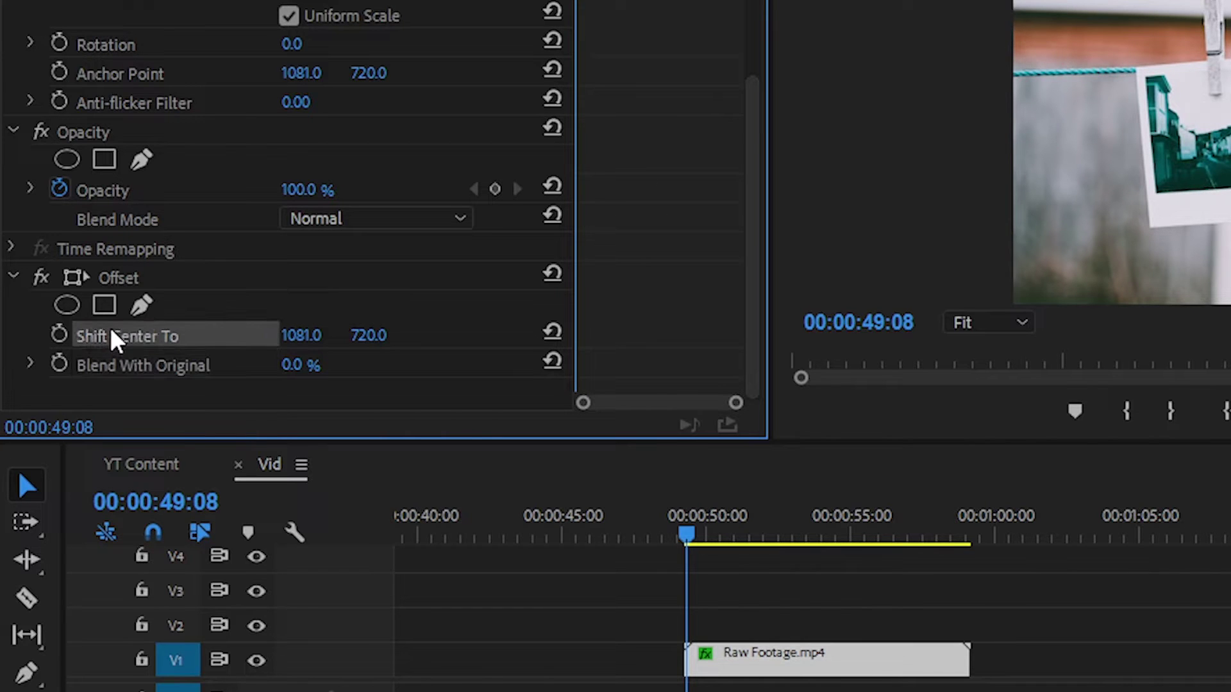
pyautogui.click(59, 335)
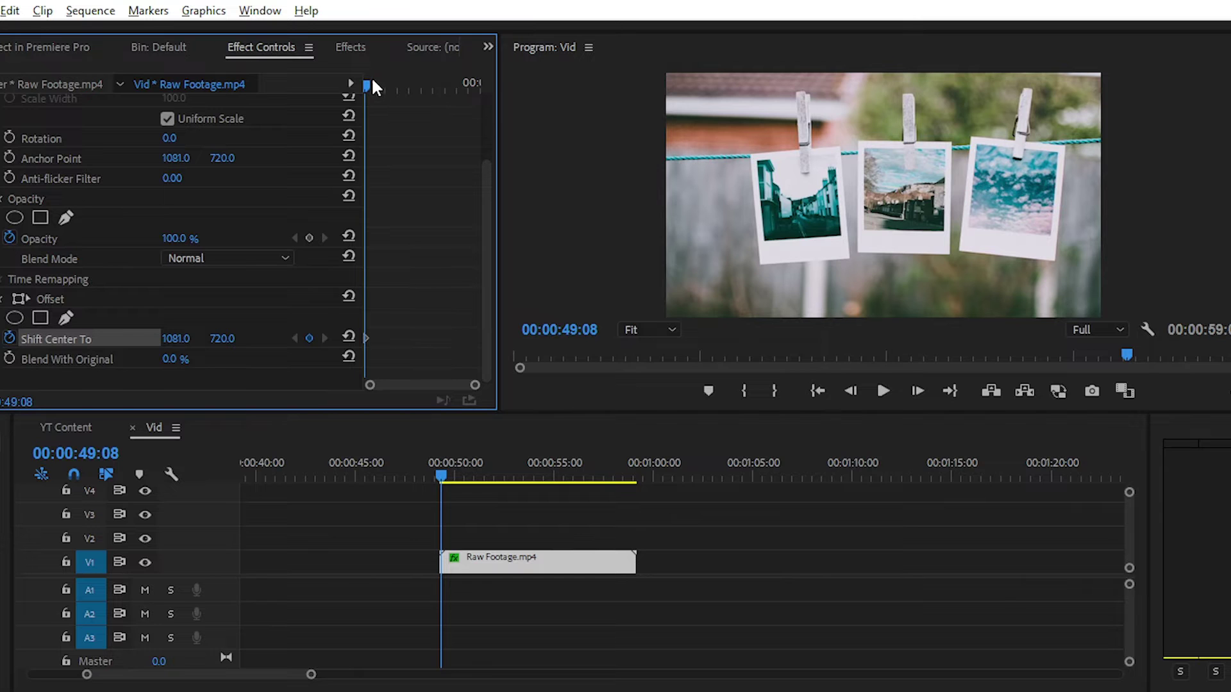
pyautogui.moveTo(368, 86); pyautogui.dragTo(431, 86)
pyautogui.moveTo(183, 340); pyautogui.dragTo(533, 340)
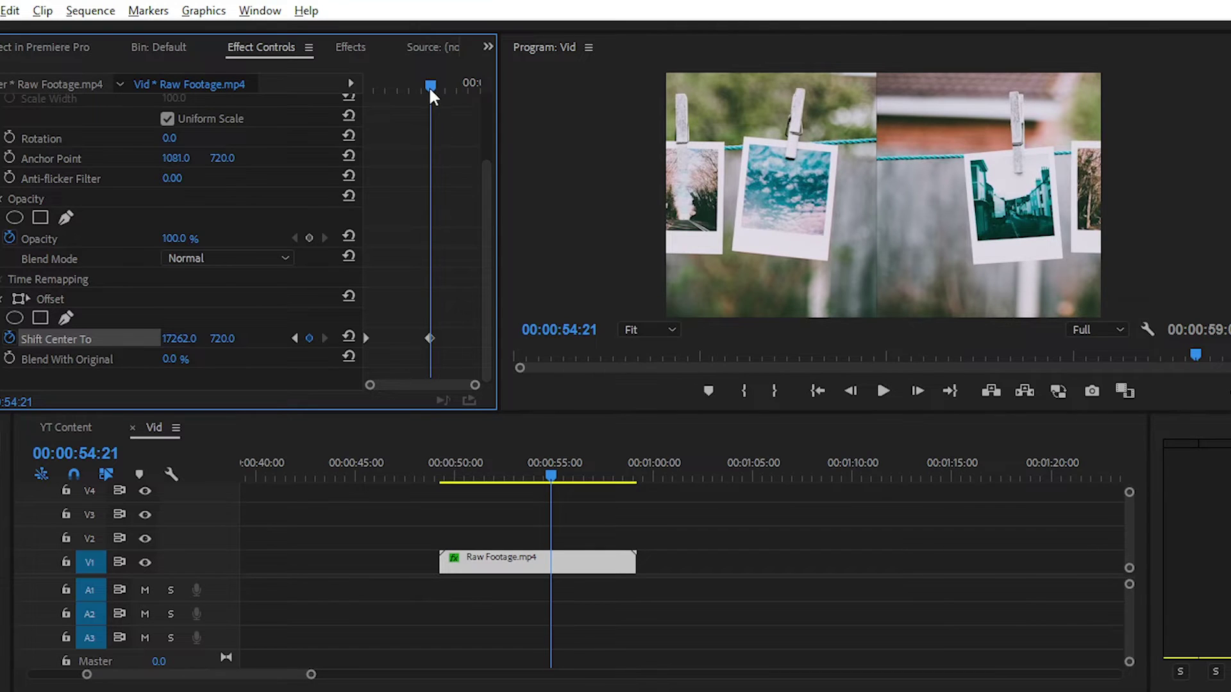
# Set Blend With Original to 10% and place its first keyframe at the clip start.
pyautogui.click(403, 273)
pyautogui.click(136, 349)
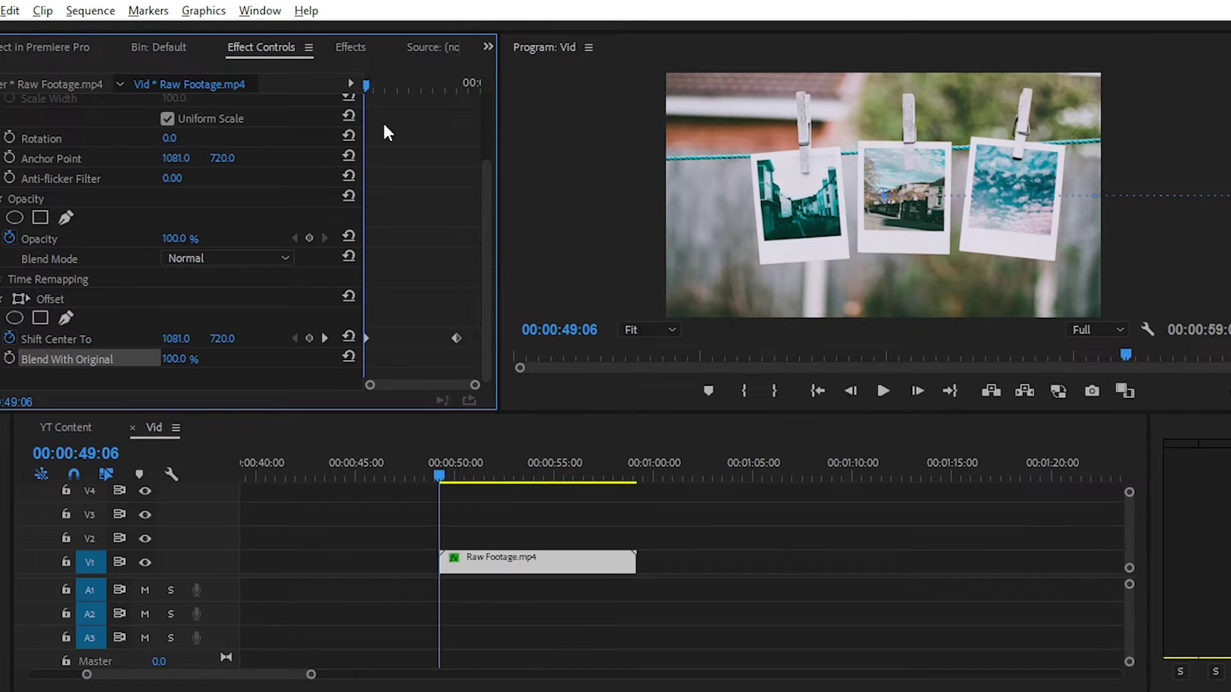
pyautogui.click(382, 86)
pyautogui.moveTo(169, 360)
pyautogui.mouseDown()
pyautogui.moveTo(195, 359)
pyautogui.moveTo(175, 359)
pyautogui.mouseUp()
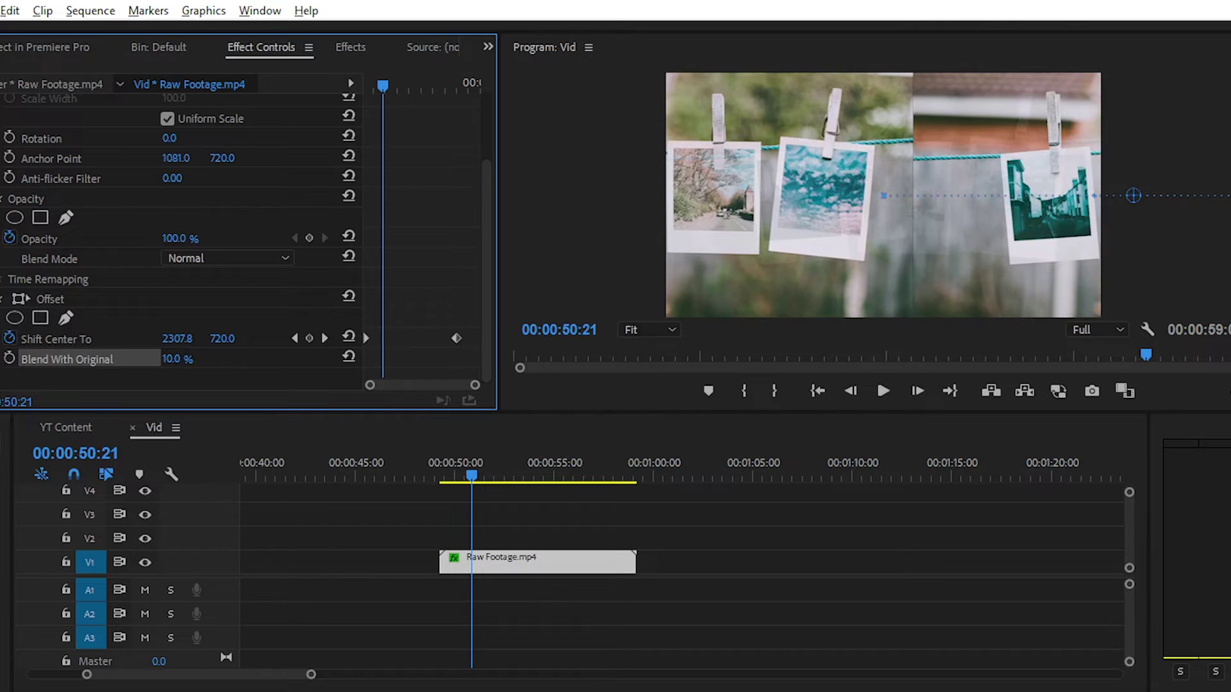
pyautogui.click(10, 359)
pyautogui.moveTo(379, 358); pyautogui.dragTo(370, 358)
# Add a 40% Blend With Original keyframe at 57:02 and return to the start.
pyautogui.moveTo(381, 84); pyautogui.dragTo(439, 94)
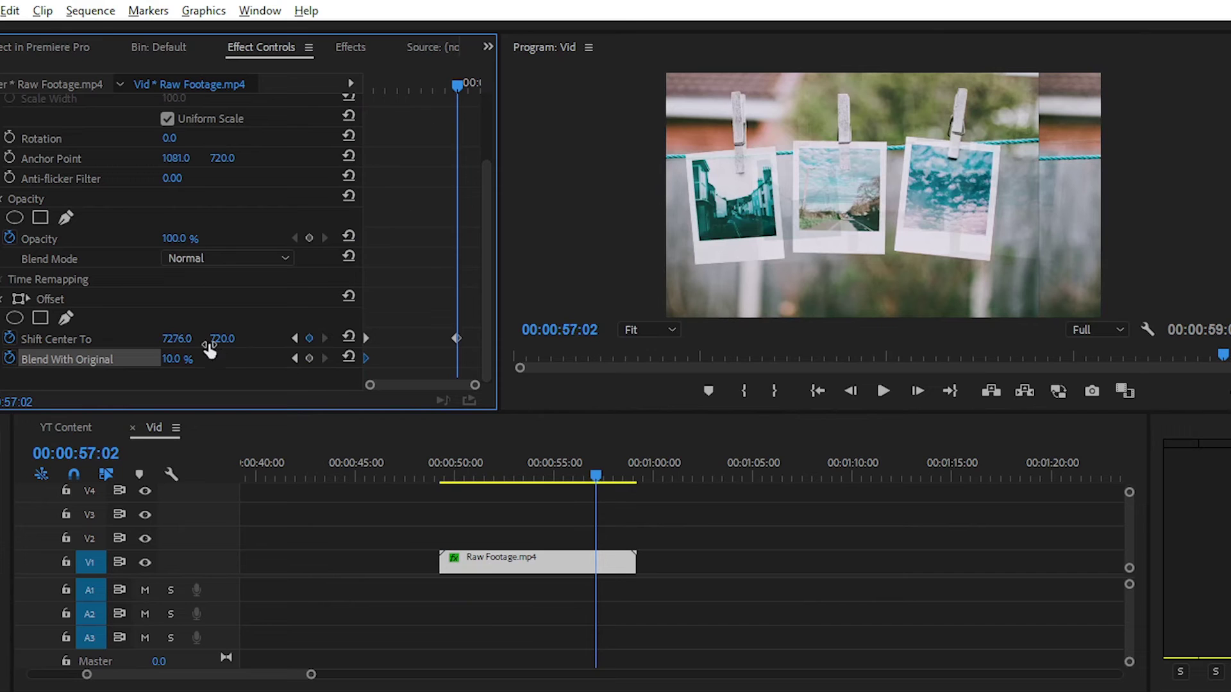
pyautogui.moveTo(170, 359); pyautogui.dragTo(190, 359)
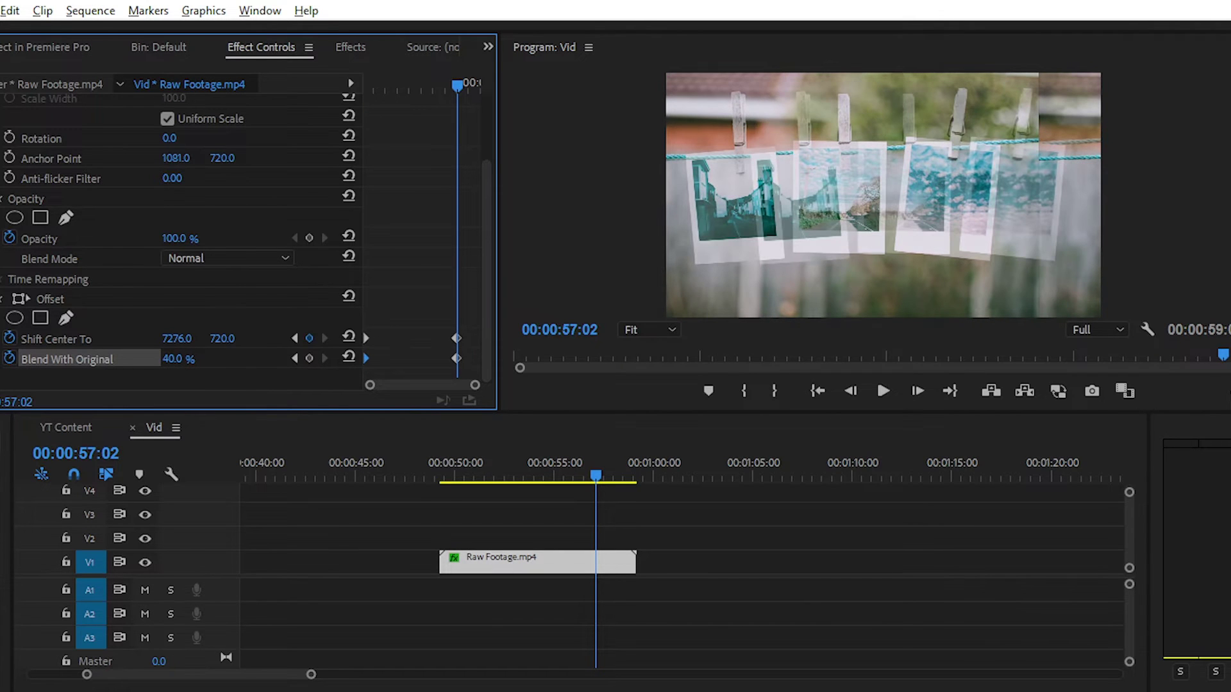
pyautogui.moveTo(451, 83); pyautogui.dragTo(365, 85)
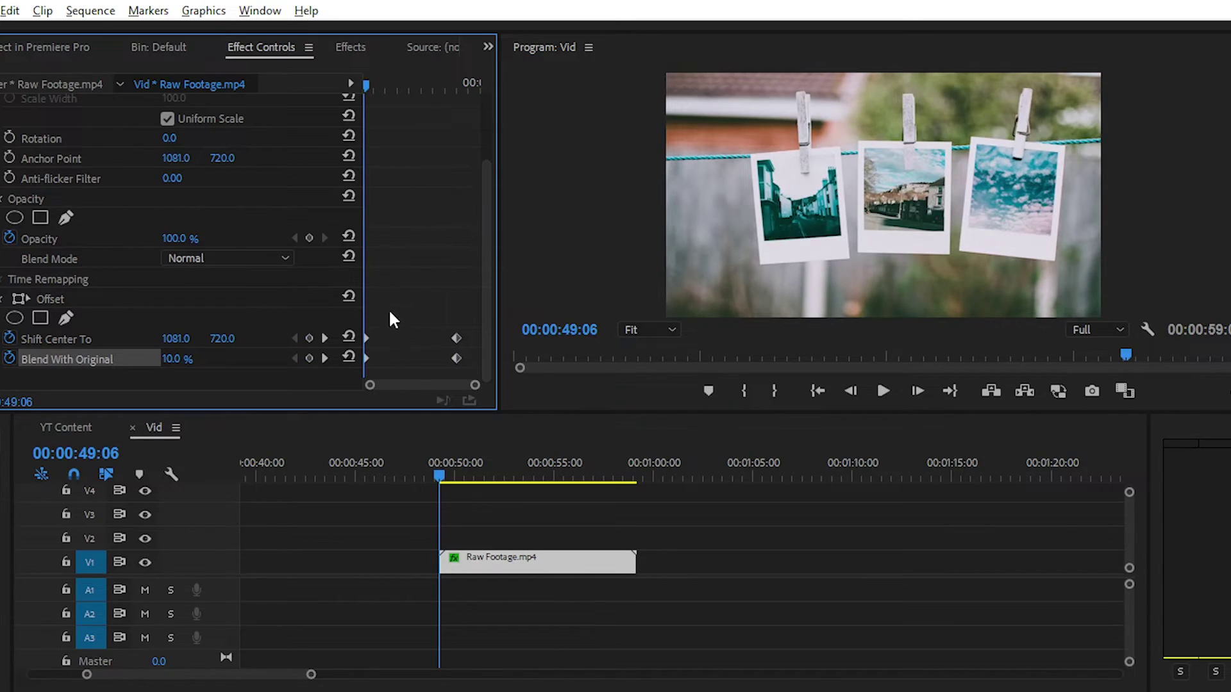
# Preview the slide enlarged, then set the starting Offset keyframes to Ease Out.
pyautogui.press('`')
pyautogui.press('space')
pyautogui.rightClick(367, 339)
pyautogui.moveTo(451, 502)
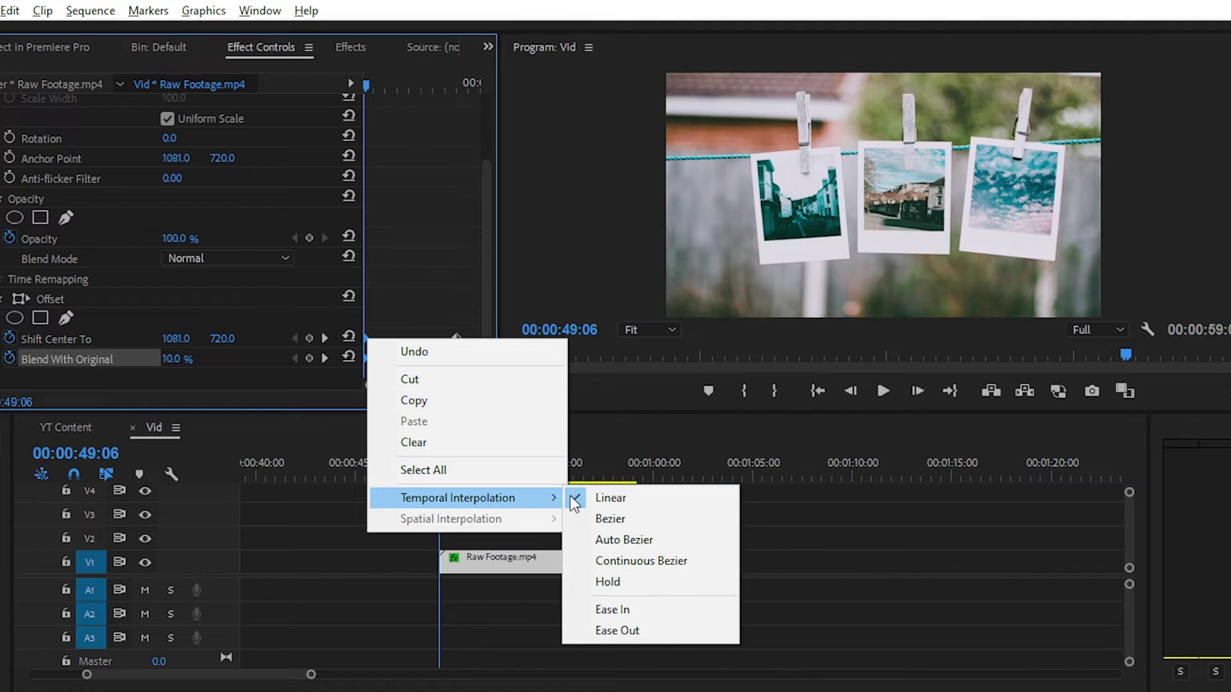
pyautogui.click(635, 630)
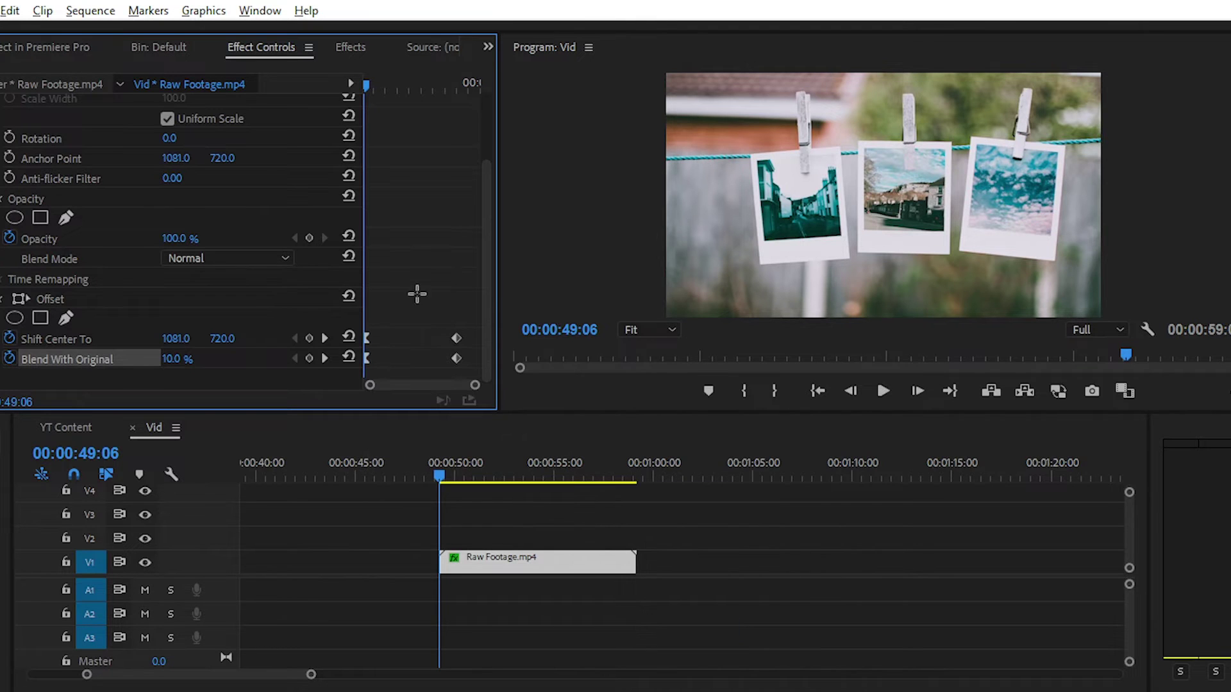
# Set both ending Offset keyframes to Ease In temporal interpolation.
pyautogui.moveTo(453, 341); pyautogui.dragTo(466, 378)
pyautogui.rightClick(457, 357)
pyautogui.moveTo(578, 519)
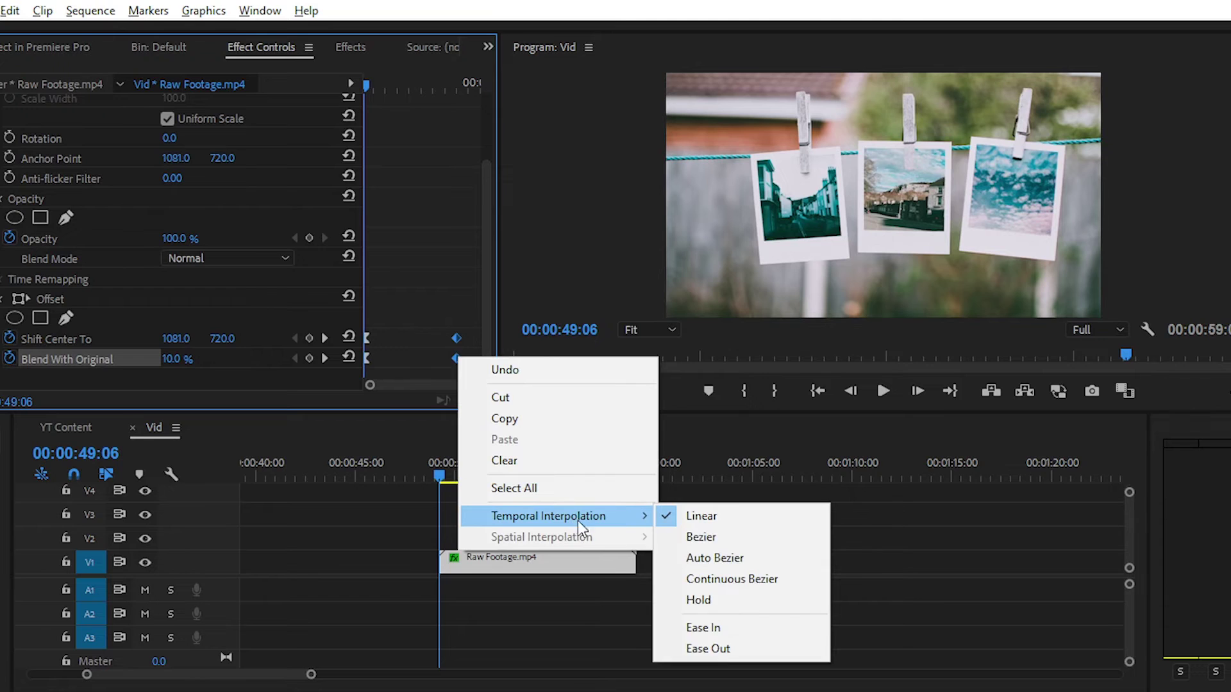
pyautogui.click(722, 625)
pyautogui.click(438, 260)
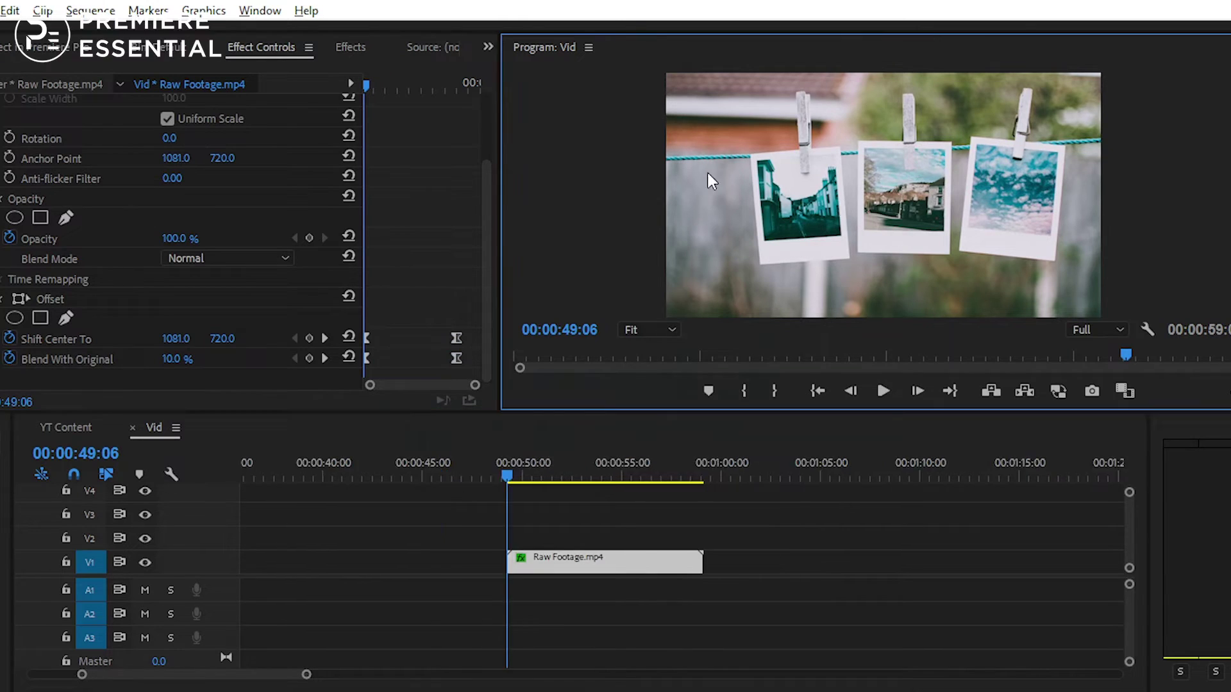
pyautogui.press('`')
pyautogui.press('space')
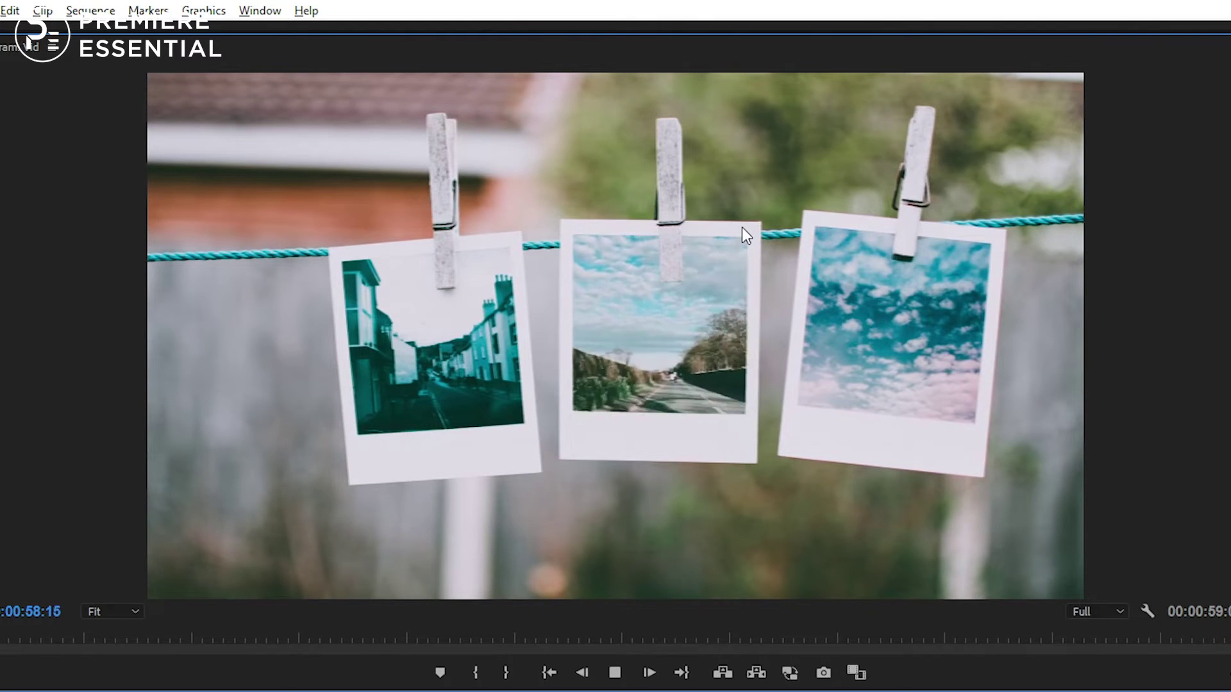
pyautogui.press('`')
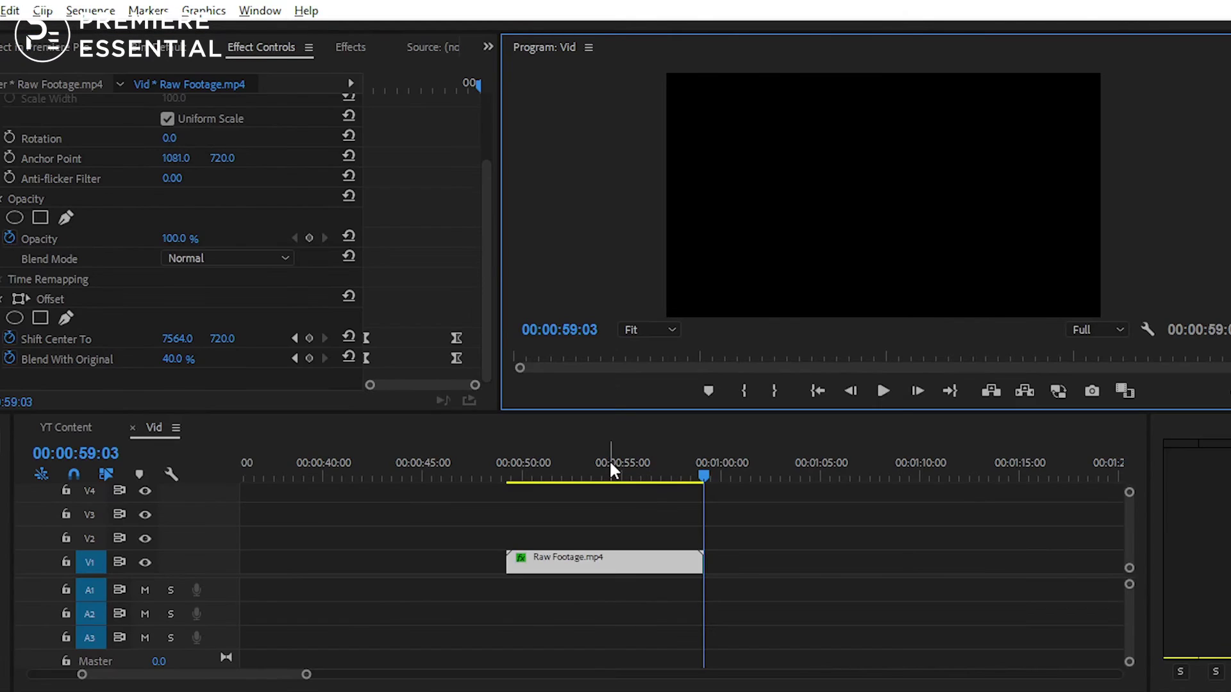
pyautogui.moveTo(611, 465); pyautogui.dragTo(510, 474)
pyautogui.click(533, 523)
pyautogui.press('space')
pyautogui.click(534, 555)
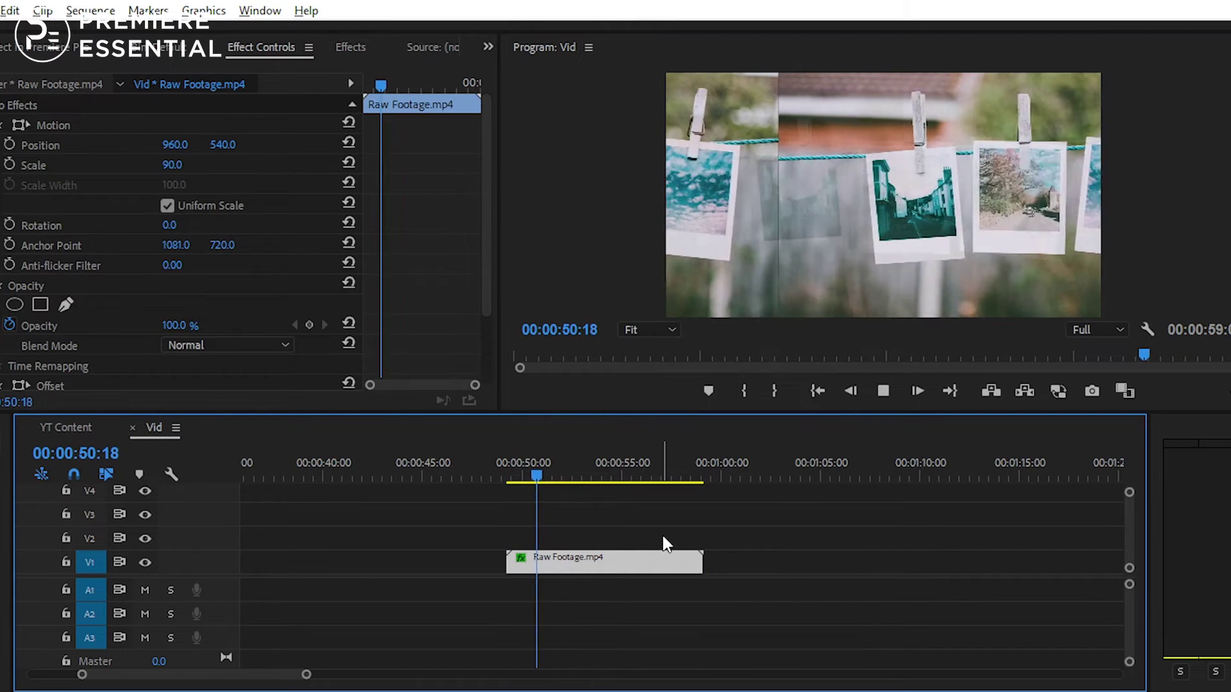